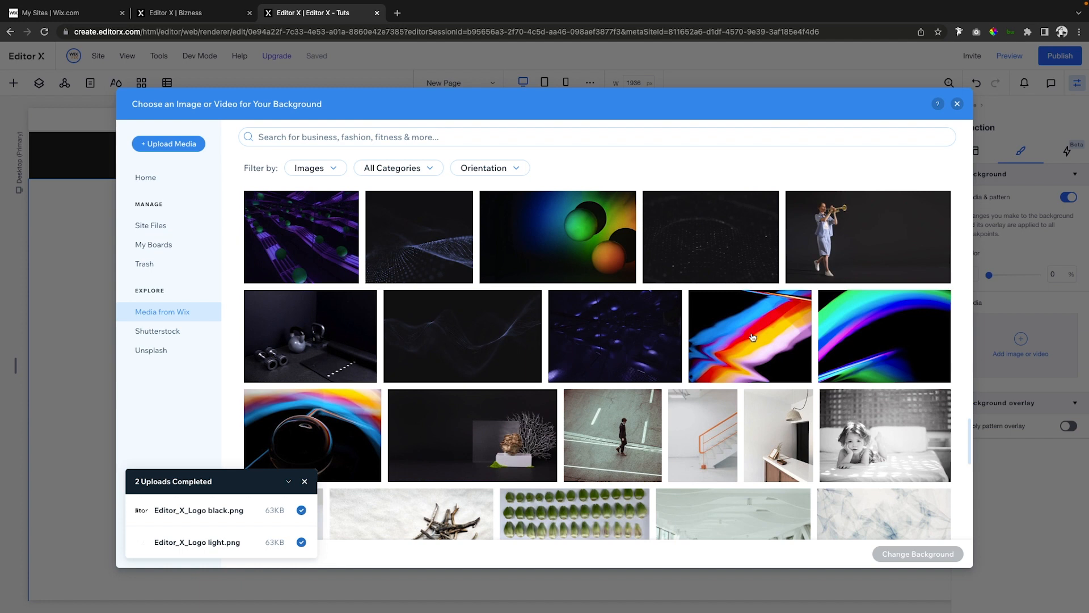
Set the blank section's background to the Colorful Lights image from the Wix media library
left_click(759, 336)
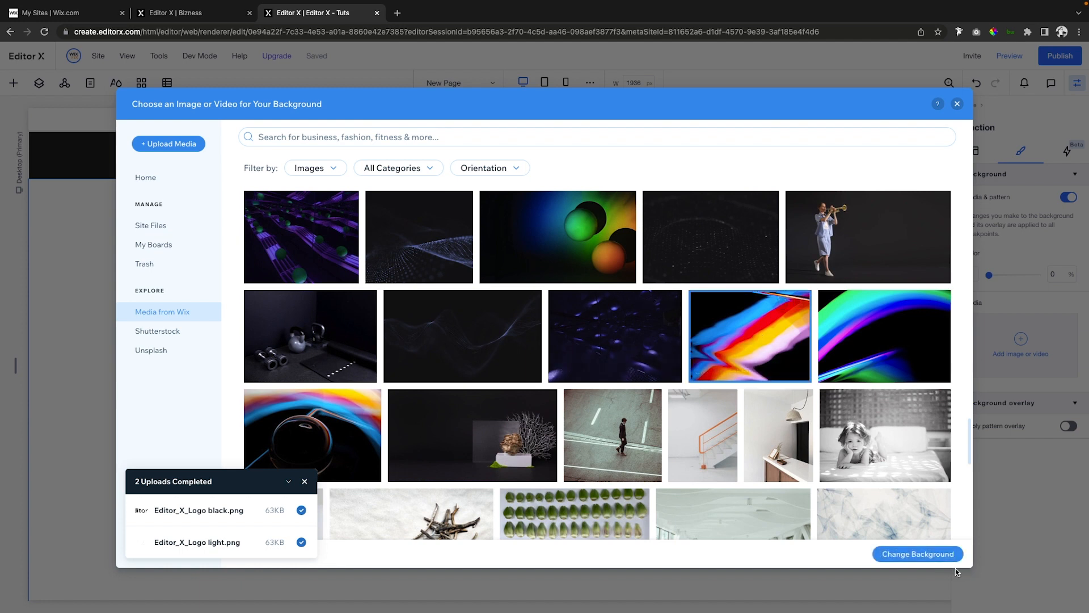
left_click(922, 557)
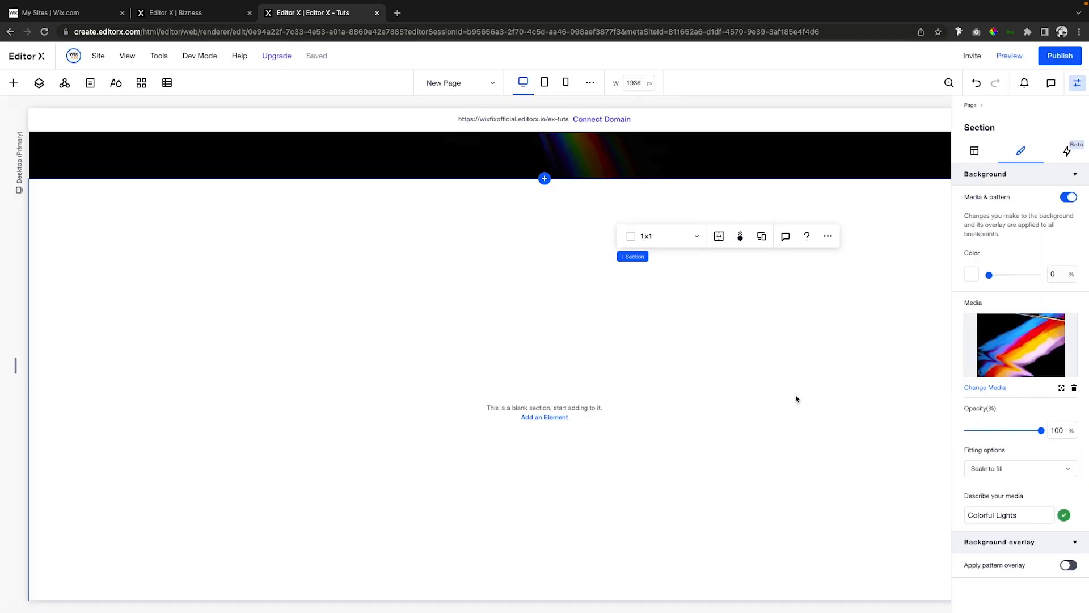
scroll(796, 395, "down", 1)
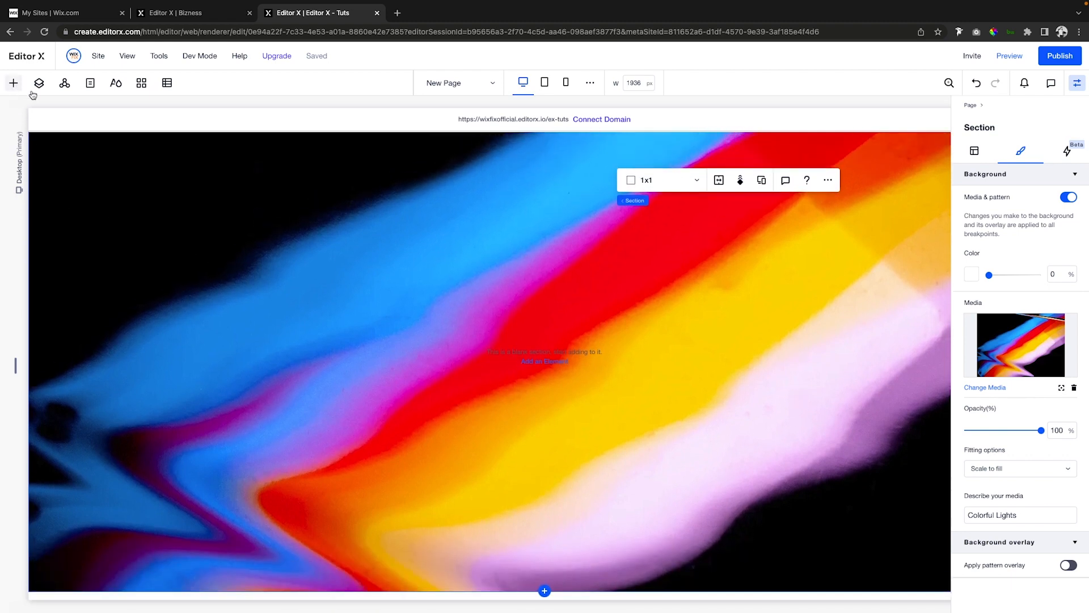
Add a container to the section and set its background opacity to 0%
left_click(13, 83)
left_click(32, 113)
left_click_drag(199, 285, 590, 322)
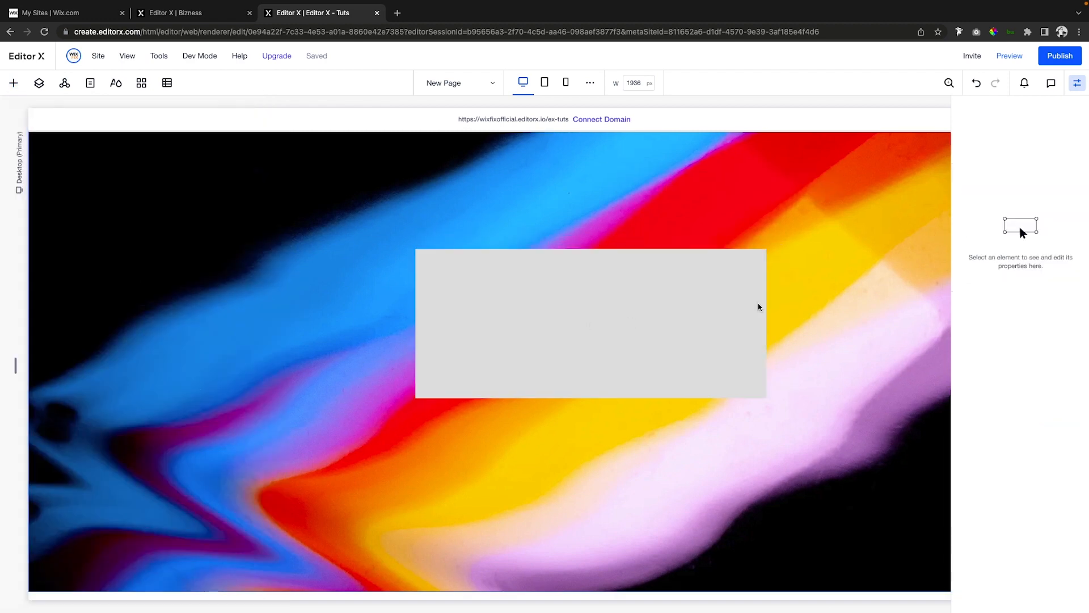
left_click(1062, 220)
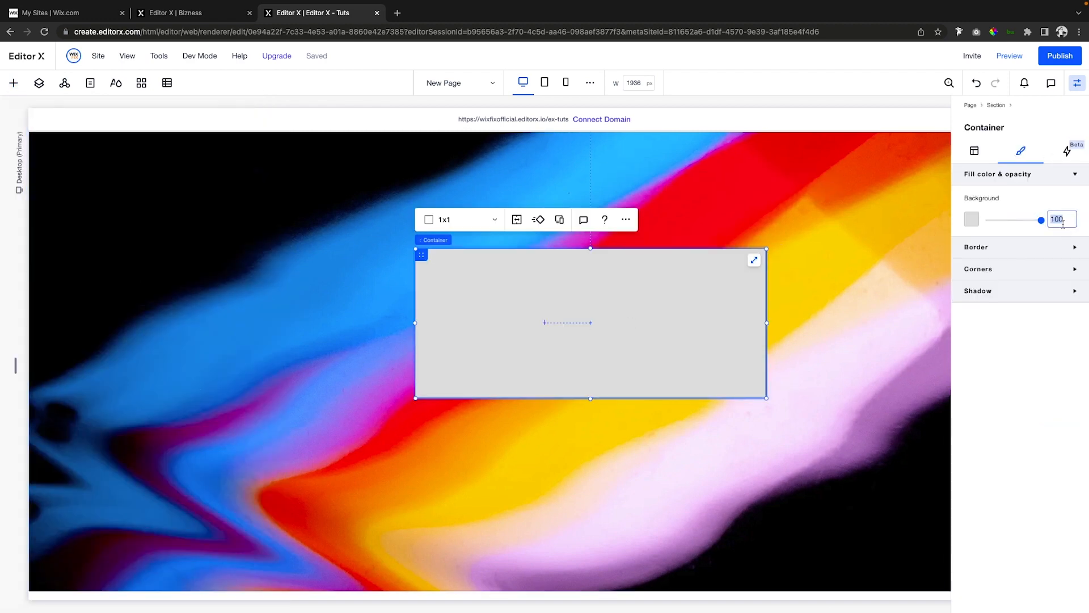
type("0")
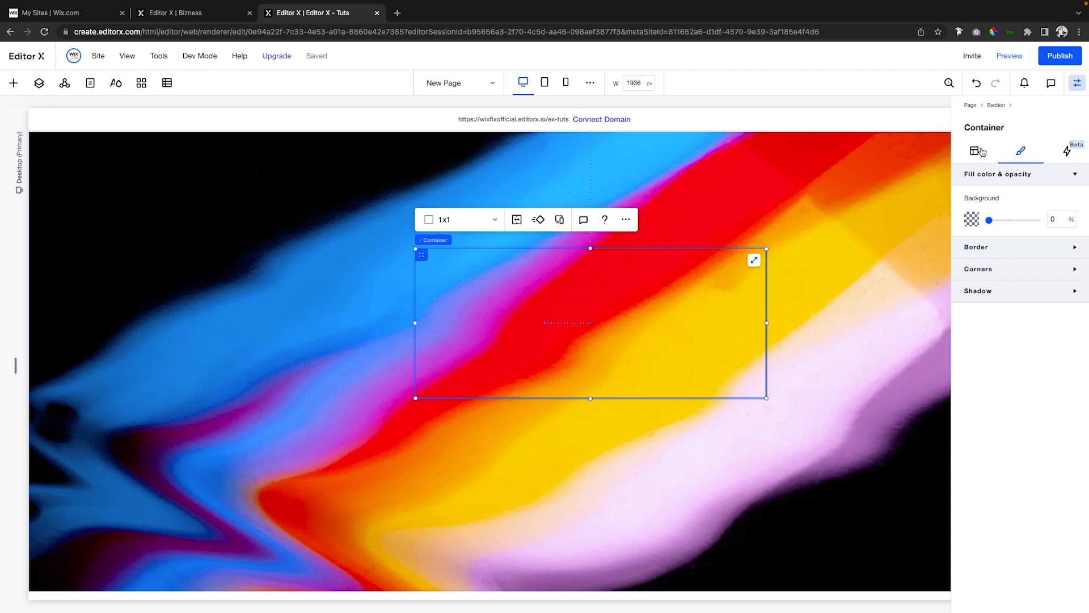
Size the container to 80% width and 80% height and centre it horizontally and vertically in the section
left_click(976, 151)
left_click(996, 282)
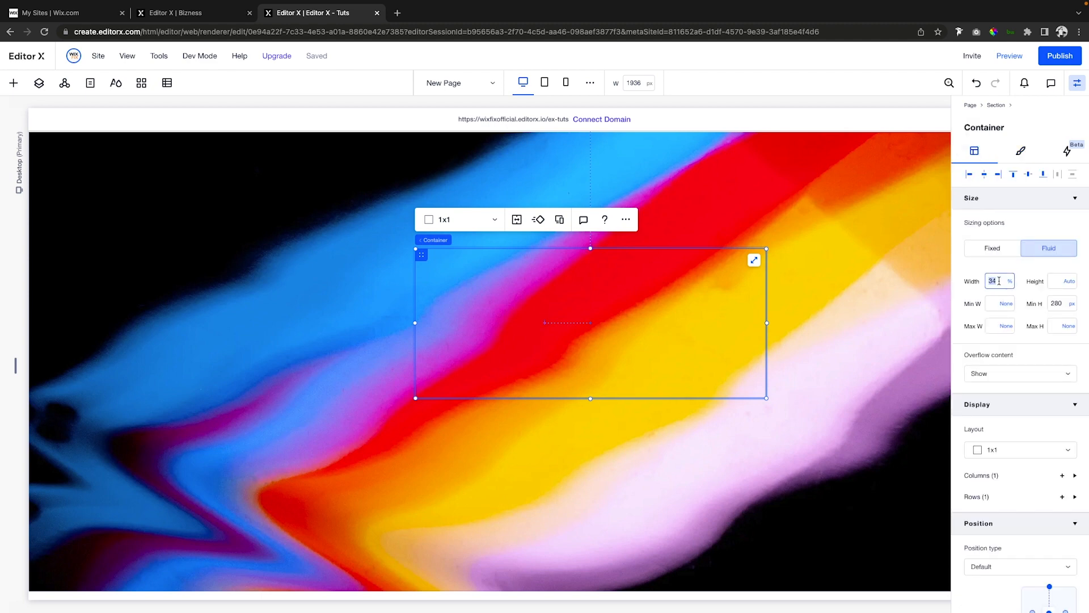
type("80")
key("Return")
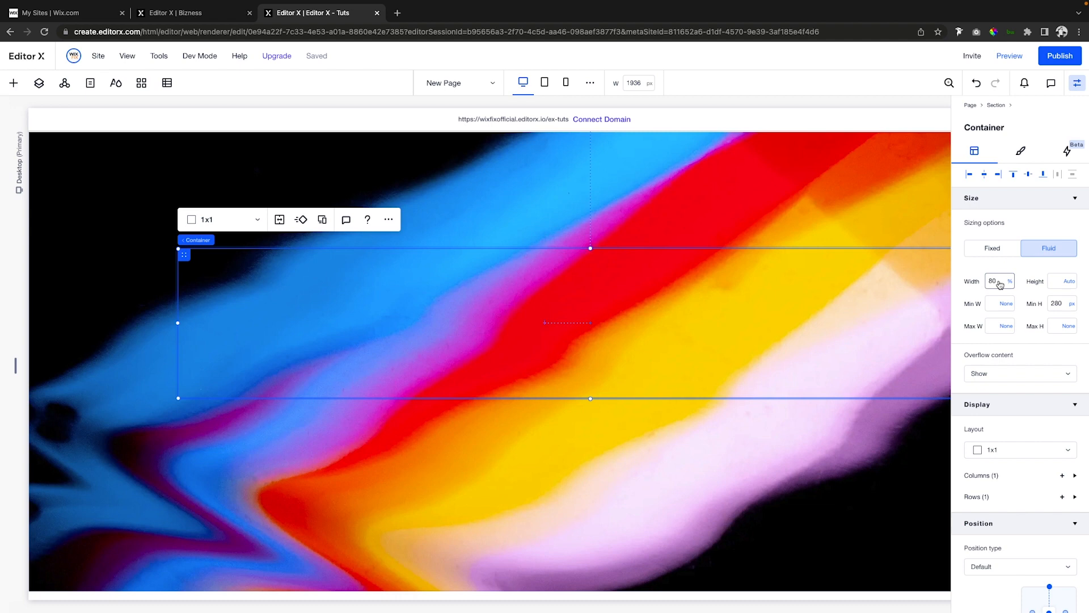
left_click(1058, 282)
type("80")
key("Return")
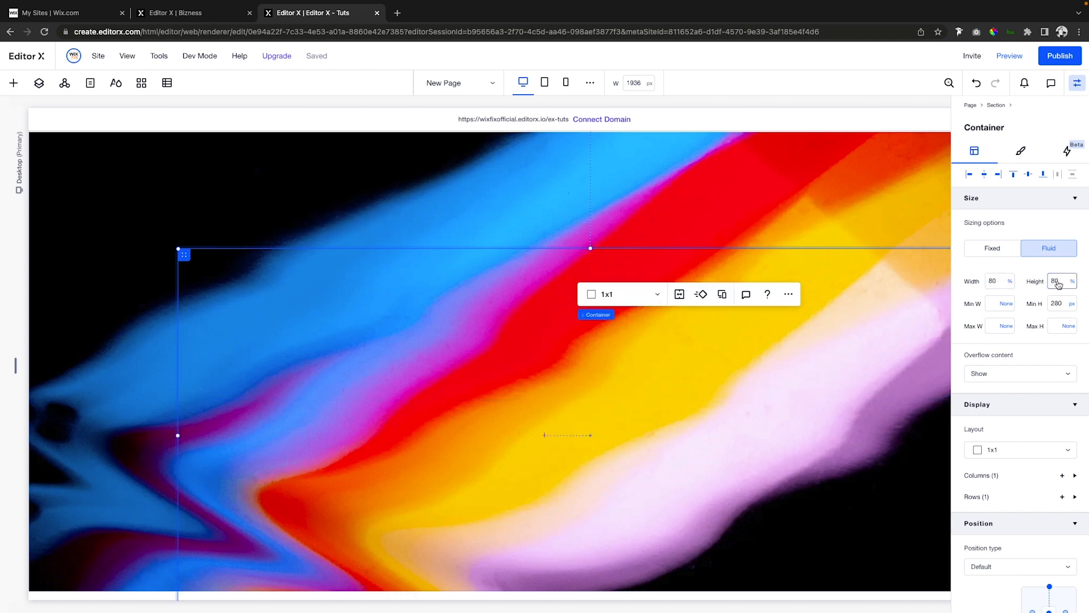
left_click(984, 175)
left_click(1029, 176)
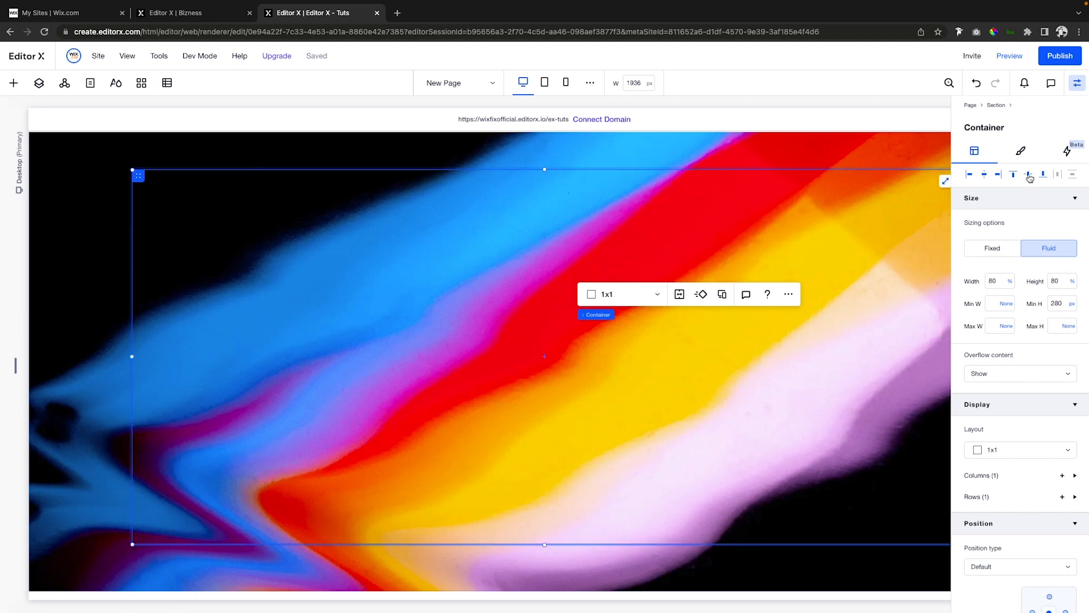
Add an iFrame inside the container with fluid sizing at 100% width and 100% height
left_click(14, 84)
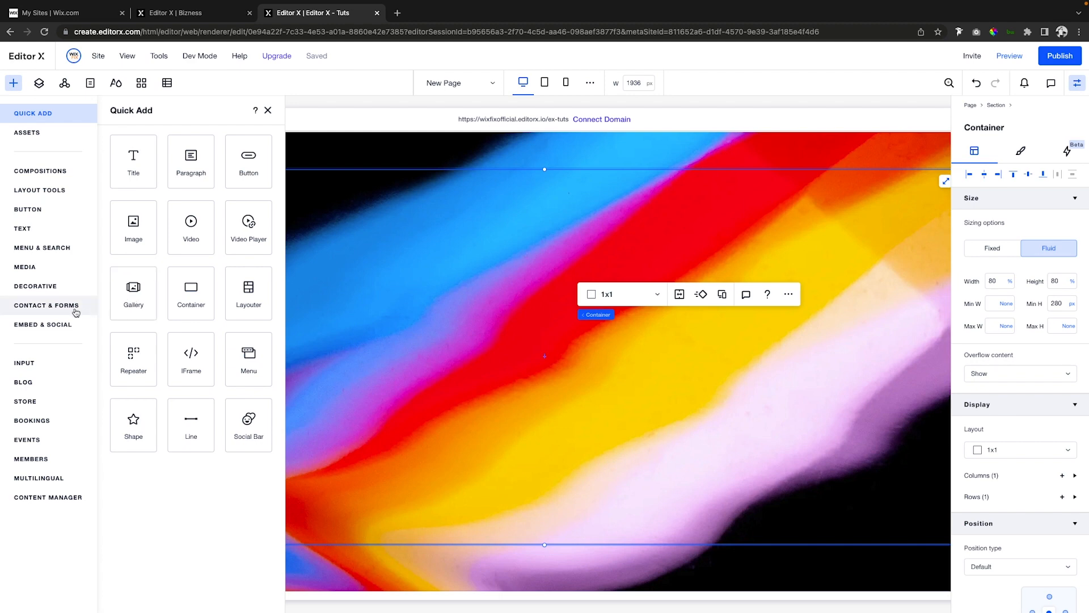
left_click(50, 325)
left_click_drag(269, 184, 593, 333)
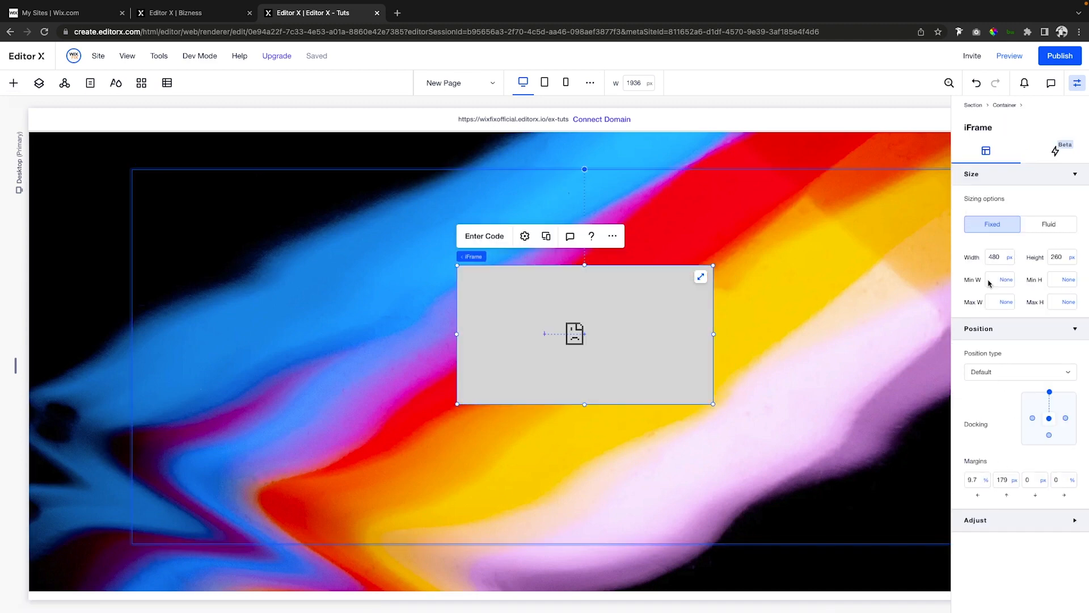
left_click(1046, 226)
left_click(1001, 257)
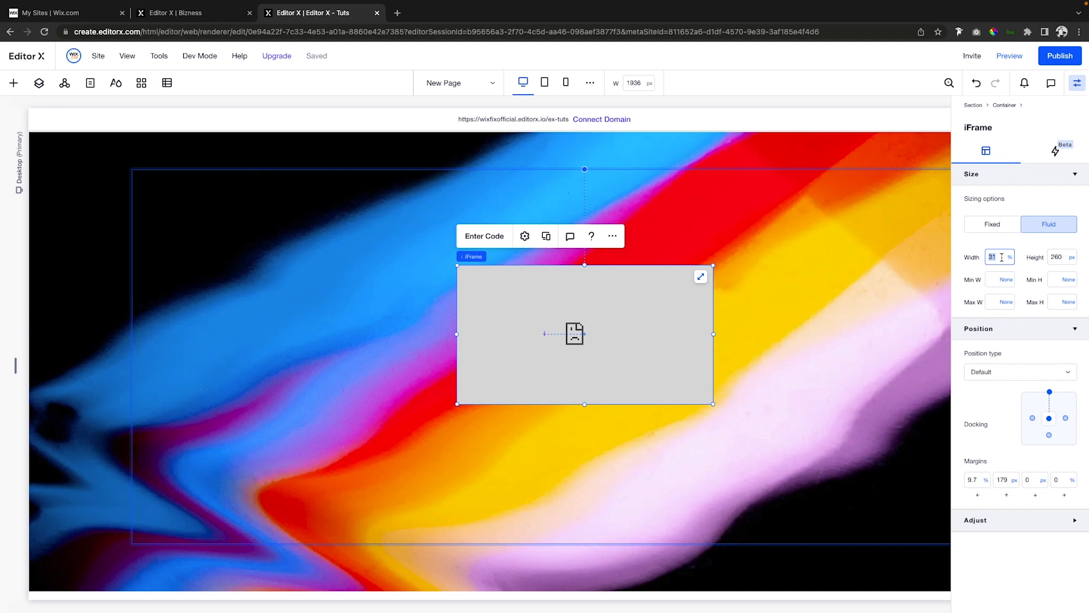
key("Return")
left_click(1059, 257)
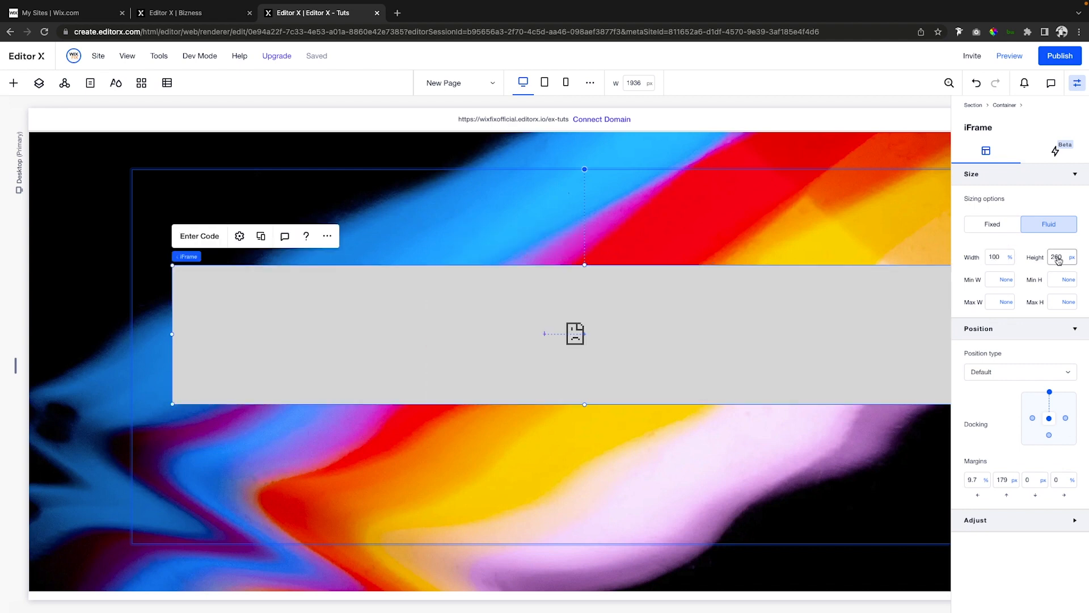
type("100")
key("Return")
Set the iFrame's left and top margins to 0 so it fills the container
left_click(974, 479)
type("0")
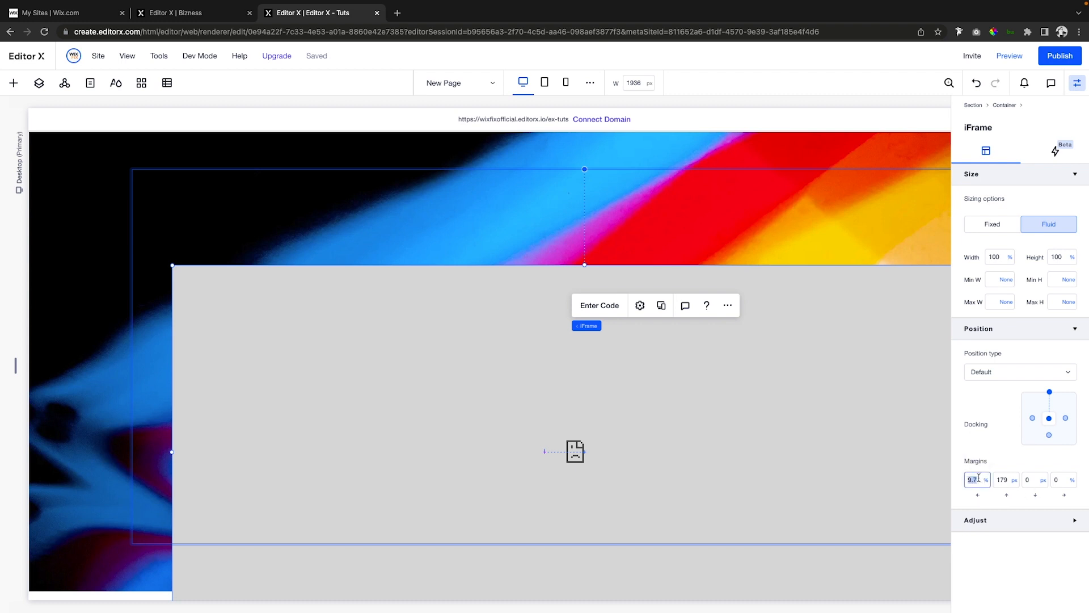
key("Tab")
type("0")
key("Return")
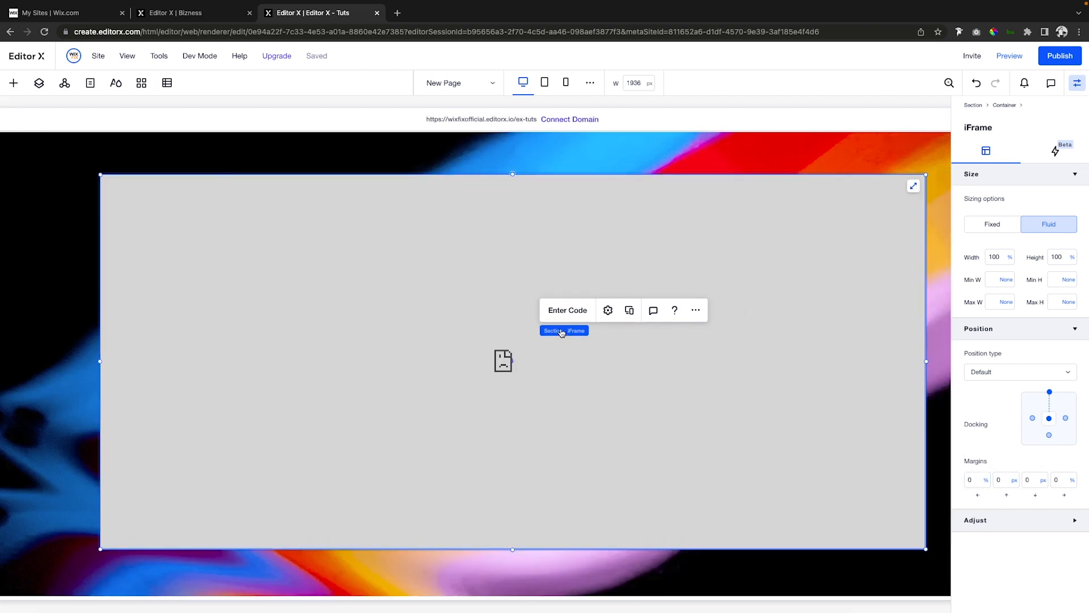
Copy the entire embed code of the iFrame in the Glassmorphisum section above
left_click(563, 317)
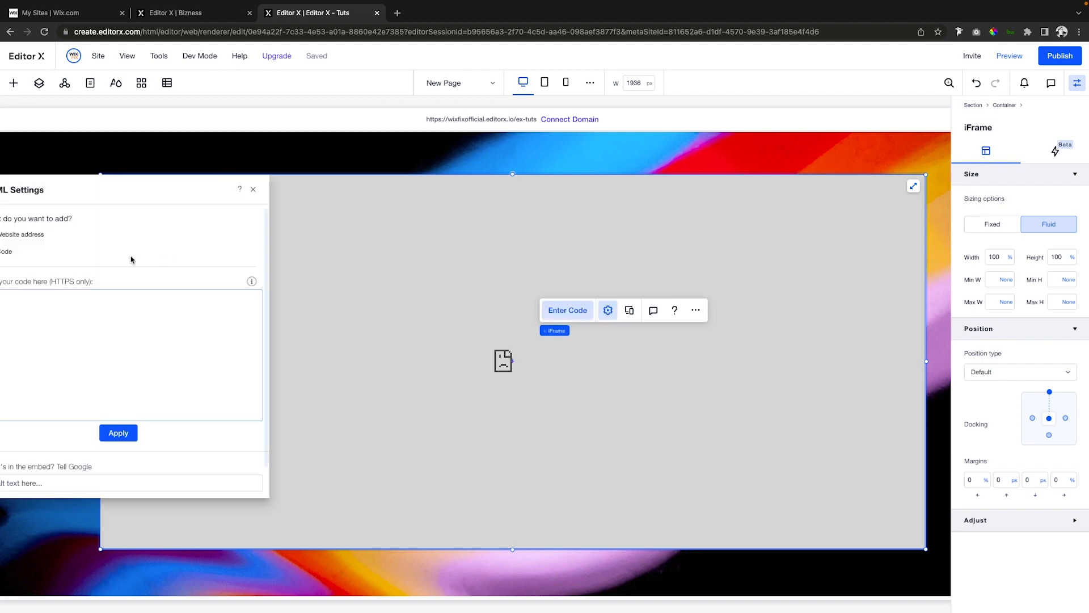
left_click(350, 216)
scroll(350, 216, "up", 6)
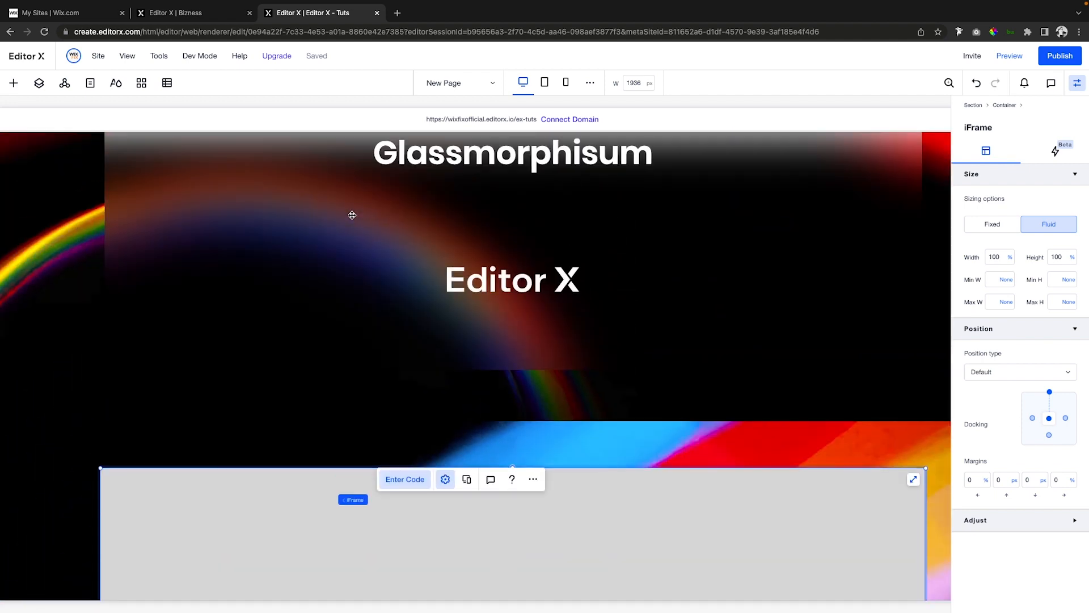
left_click(232, 247)
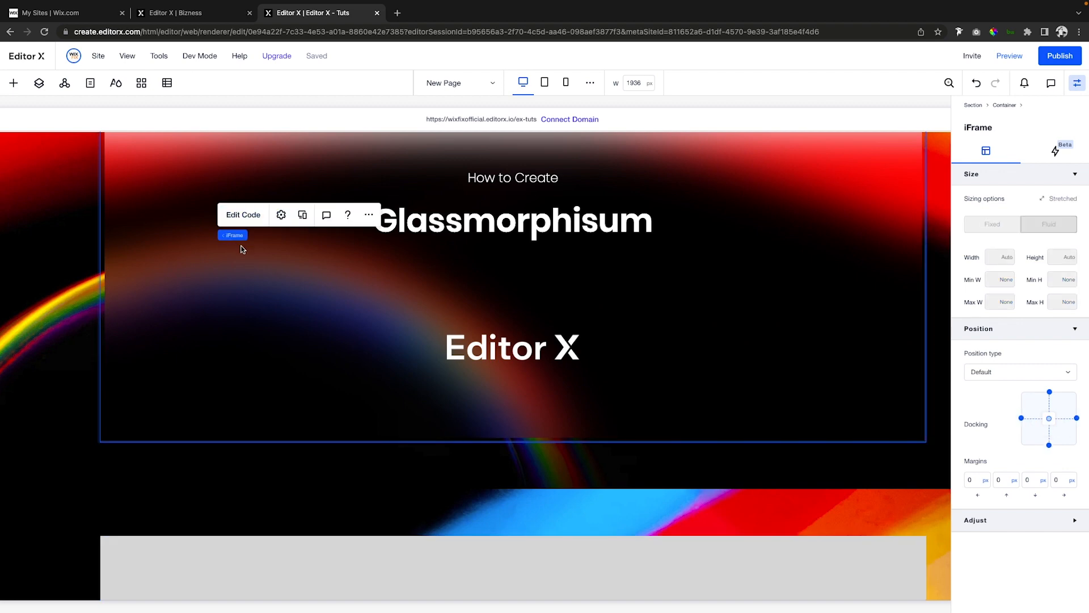
left_click(242, 215)
triple_click(157, 319)
key("super+a")
key("super+c")
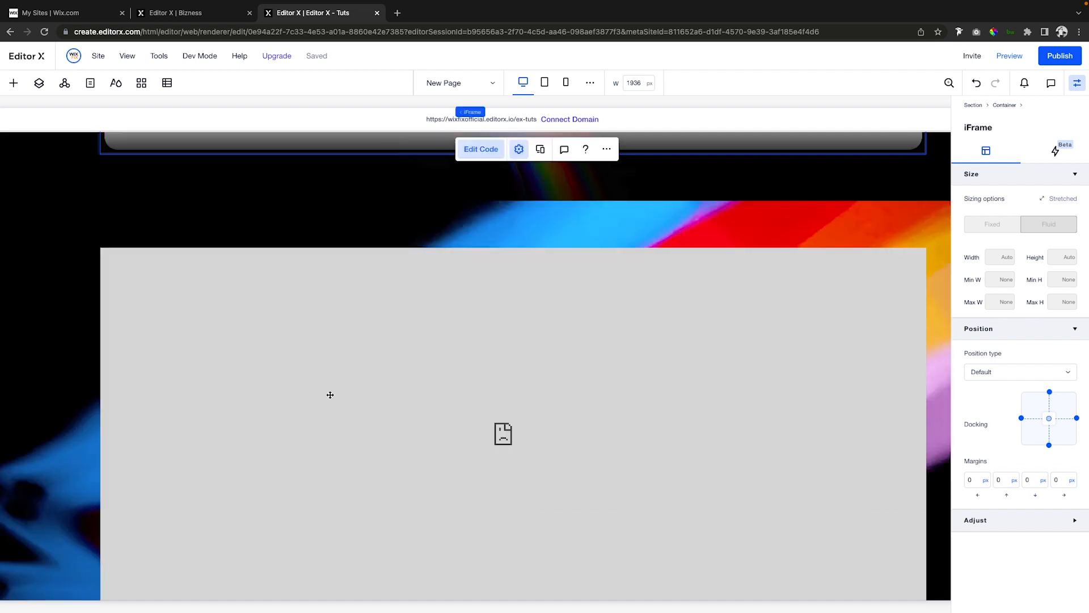
Paste the copied glass-effect code into the empty iFrame in the new section and apply it
left_click(362, 397)
left_click(291, 372)
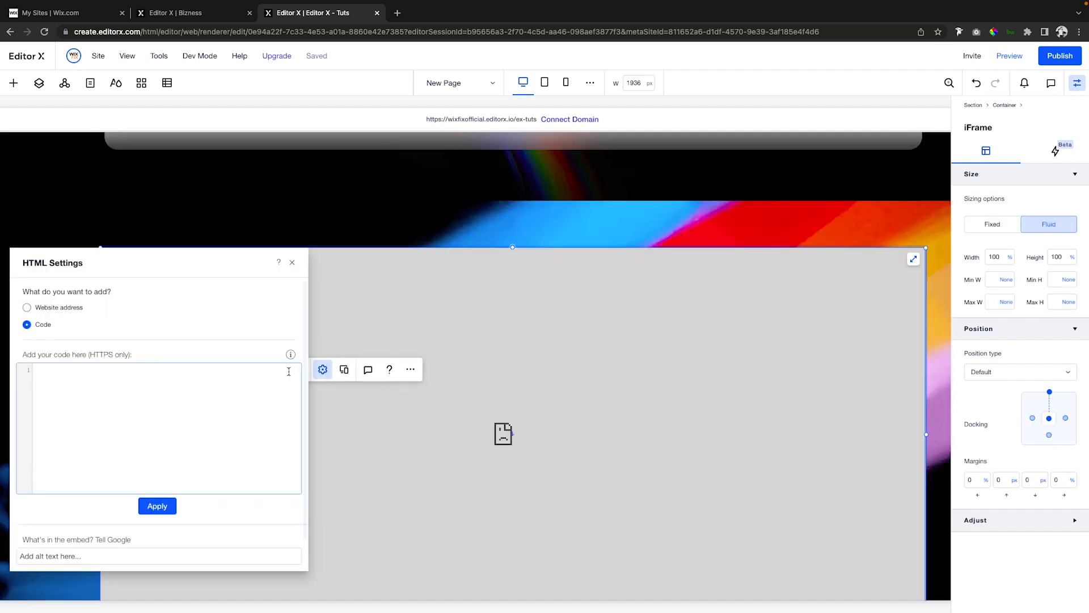
left_click(192, 420)
key("super+v")
left_click(153, 508)
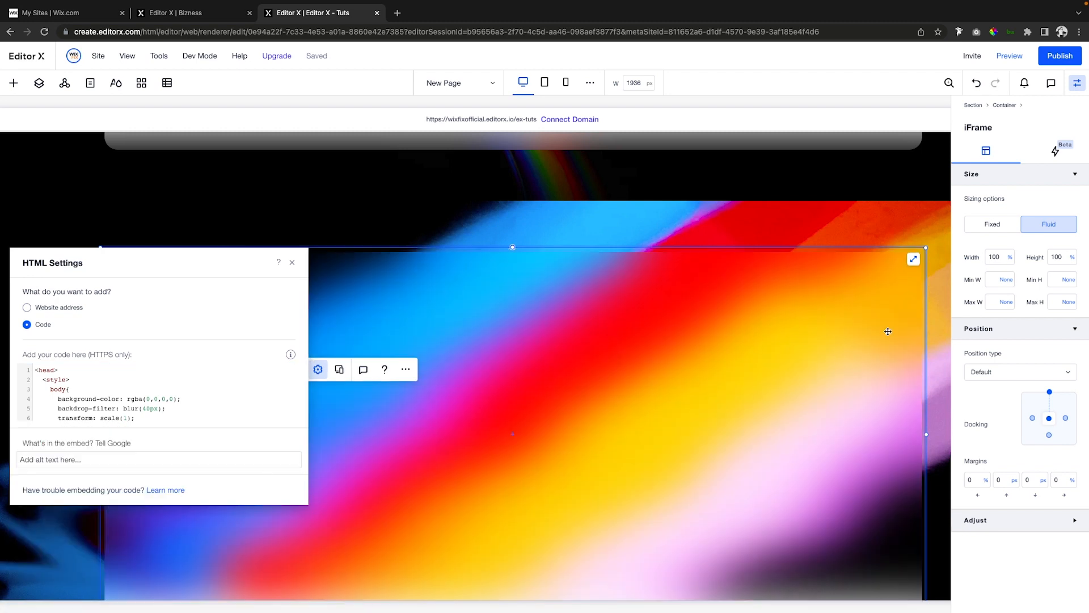
left_click(644, 228)
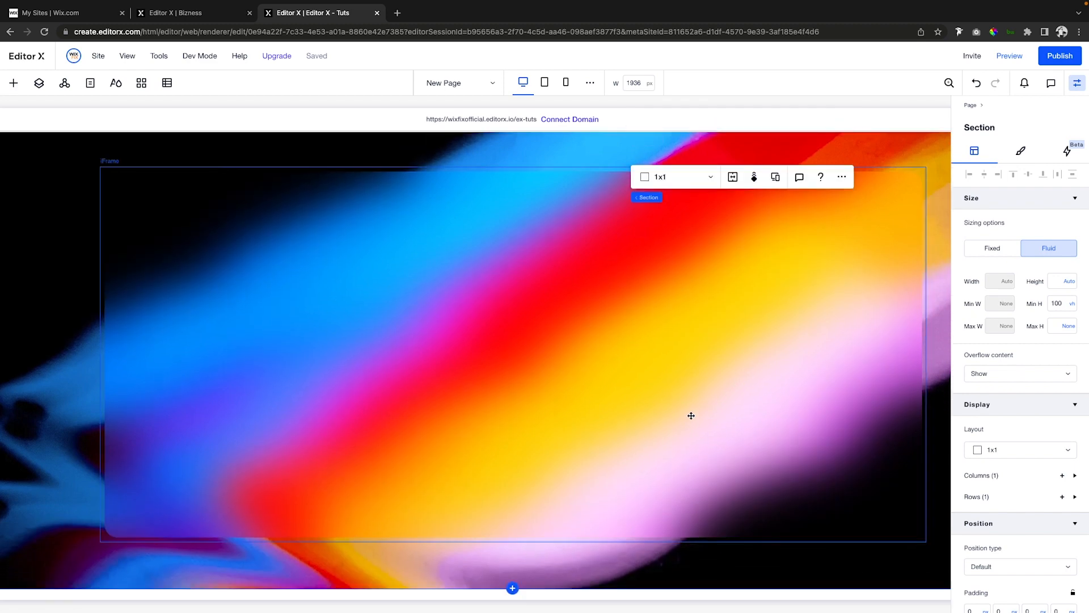
Examine the border-radius value in the new iFrame's code and the panel's rounded corners
left_click(505, 321)
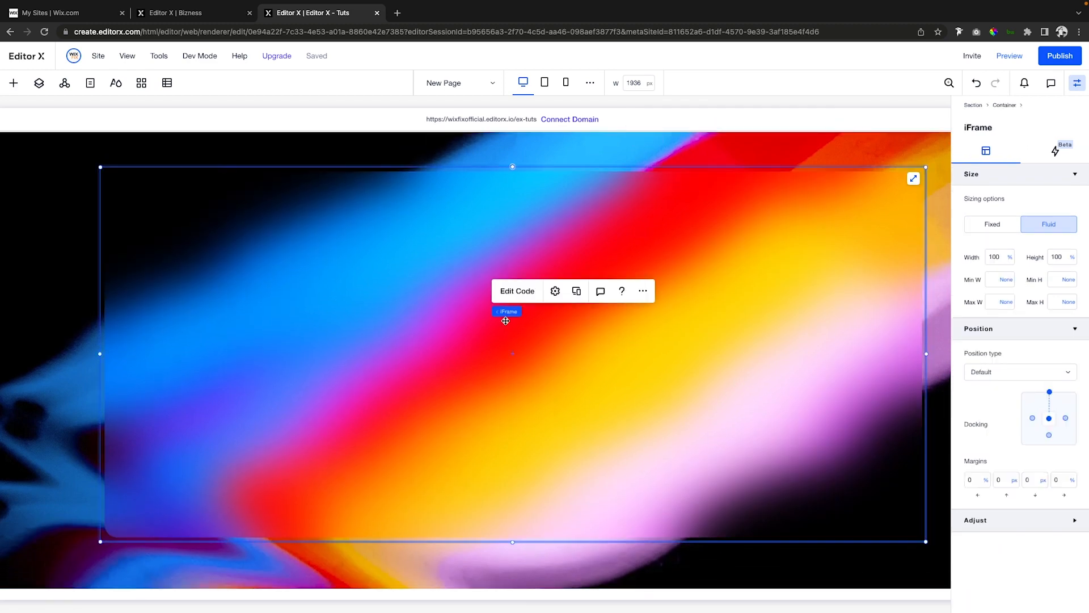
left_click(514, 290)
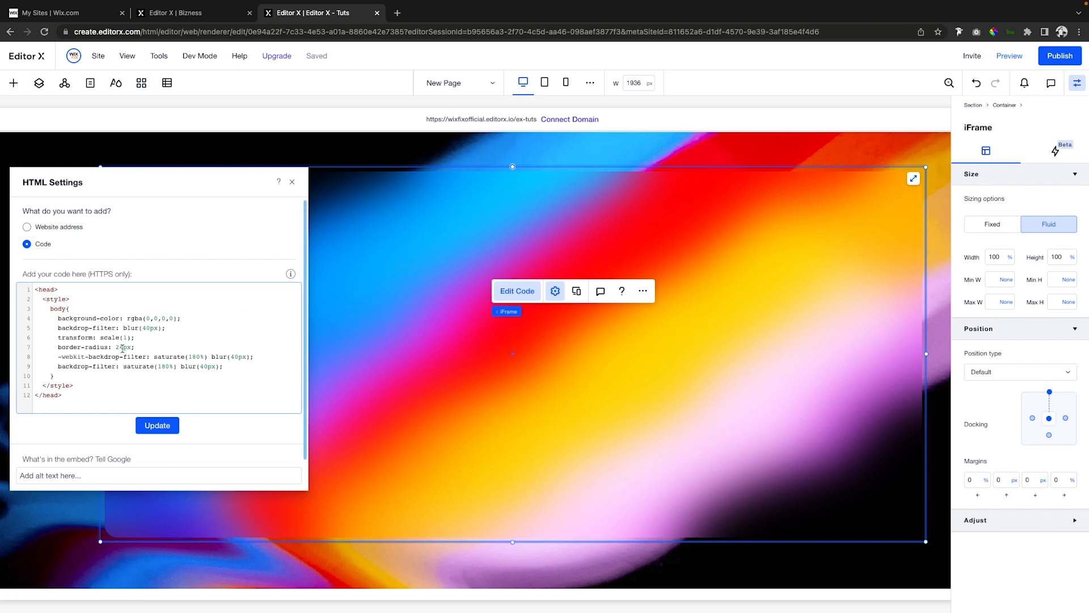
left_click_drag(122, 347, 116, 348)
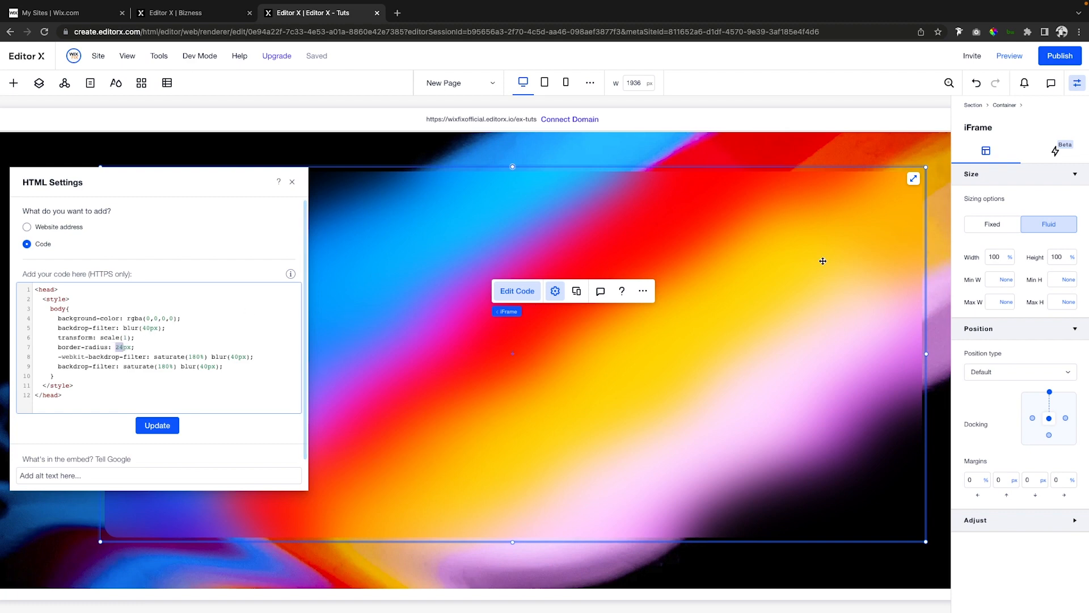
left_click(856, 174)
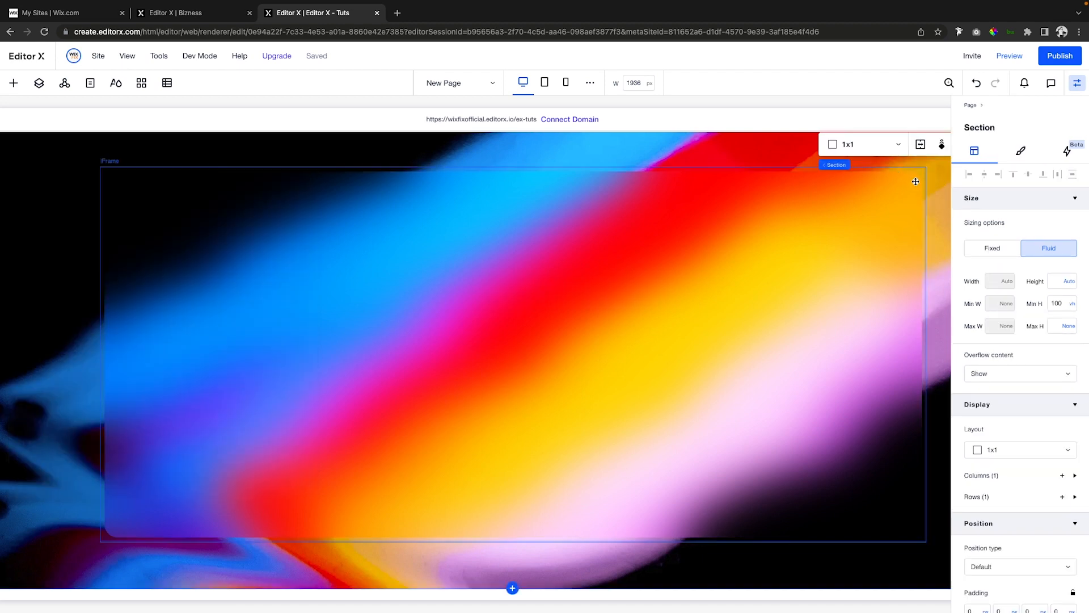
Try a border-radius of 48px in the new iFrame's code, then restore 24px
left_click(707, 266)
left_click(719, 240)
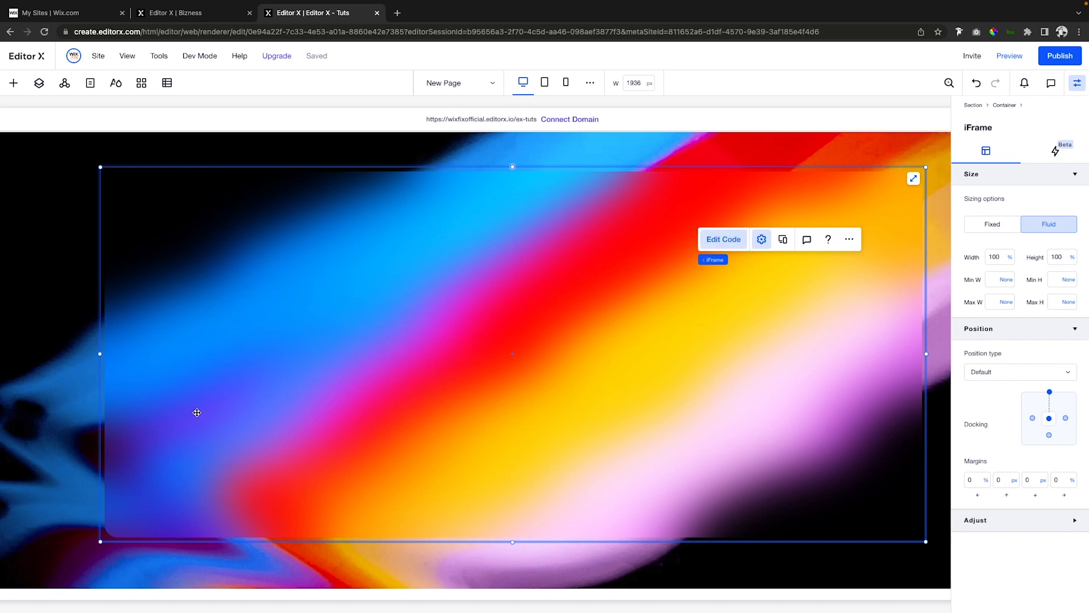
left_click_drag(124, 348, 113, 347)
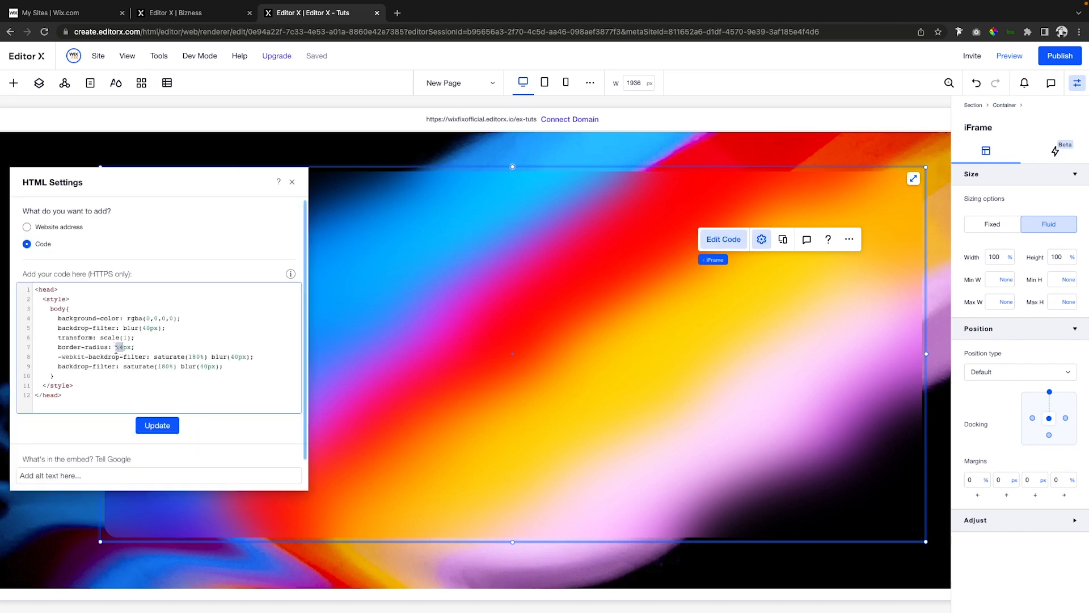
type("48")
key("BackSpace")
key("BackSpace")
type("0")
key("BackSpace")
type("24")
Change both backdrop filters in the iFrame's code to saturate(100%) and blur(10px) and update it
key("BackSpace")
type("0")
left_click(166, 366)
key("BackSpace")
type("0")
left_click(234, 357)
key("BackSpace")
left_click(164, 425)
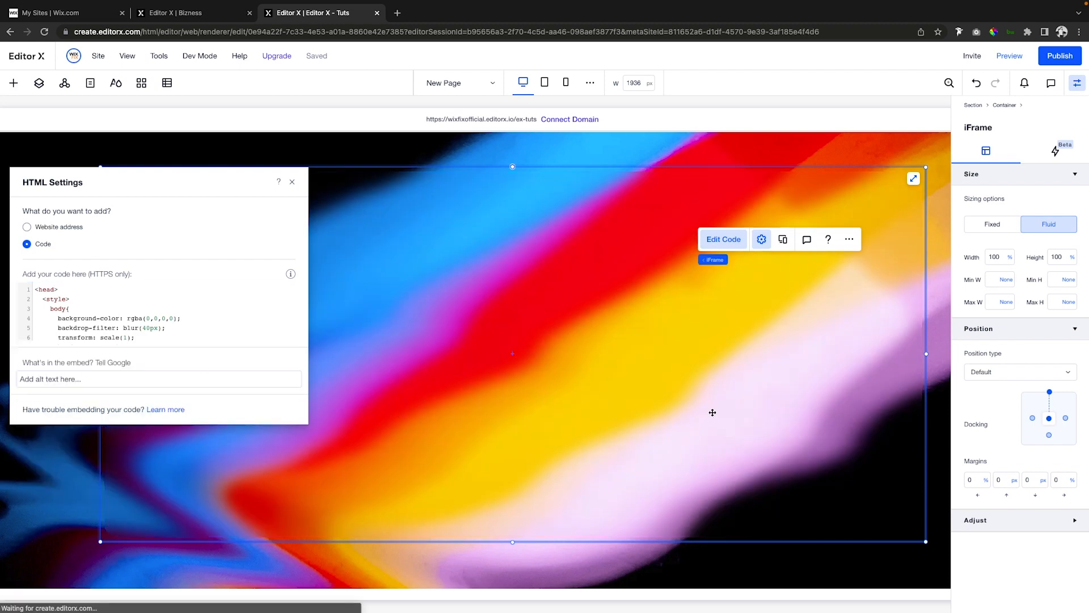
left_click(940, 332)
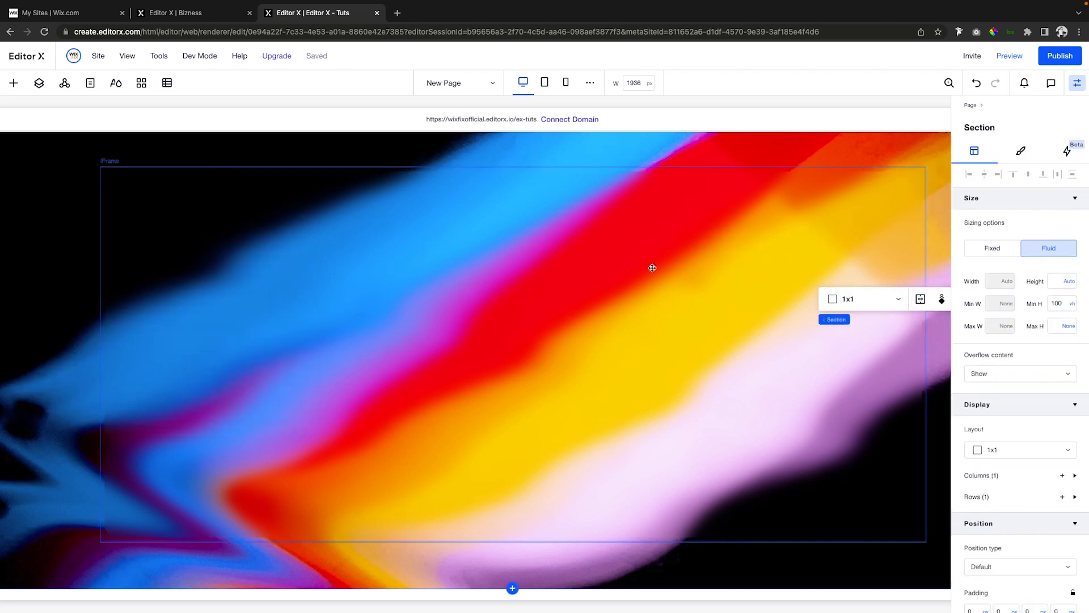
Restore both backdrop filters in the new iFrame's code to saturate(180%) and blur(40px) and update it
left_click(546, 257)
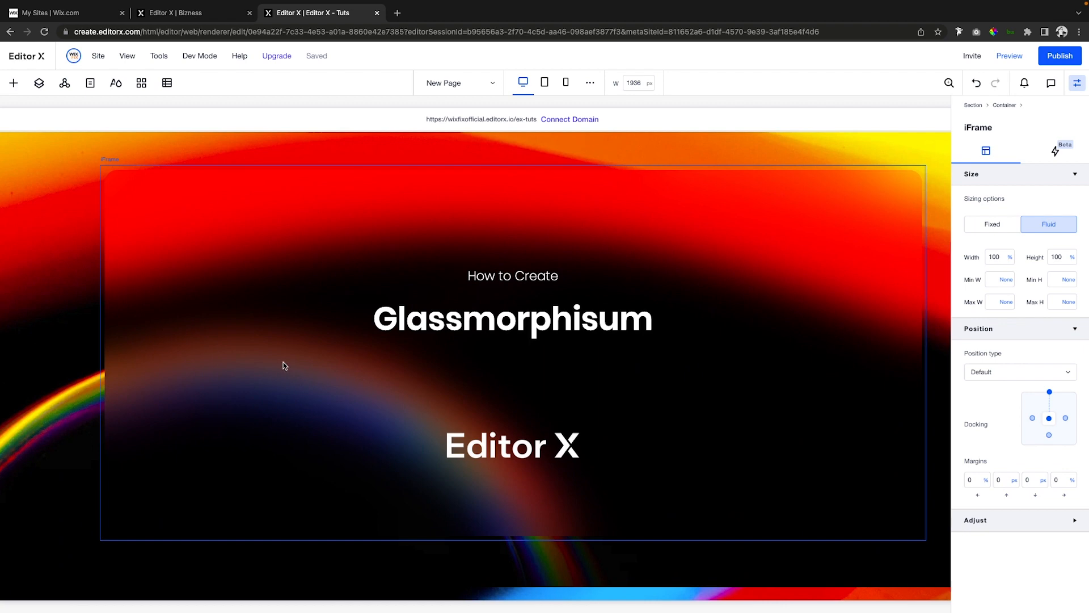
scroll(285, 366, "down", 7)
left_click(389, 365)
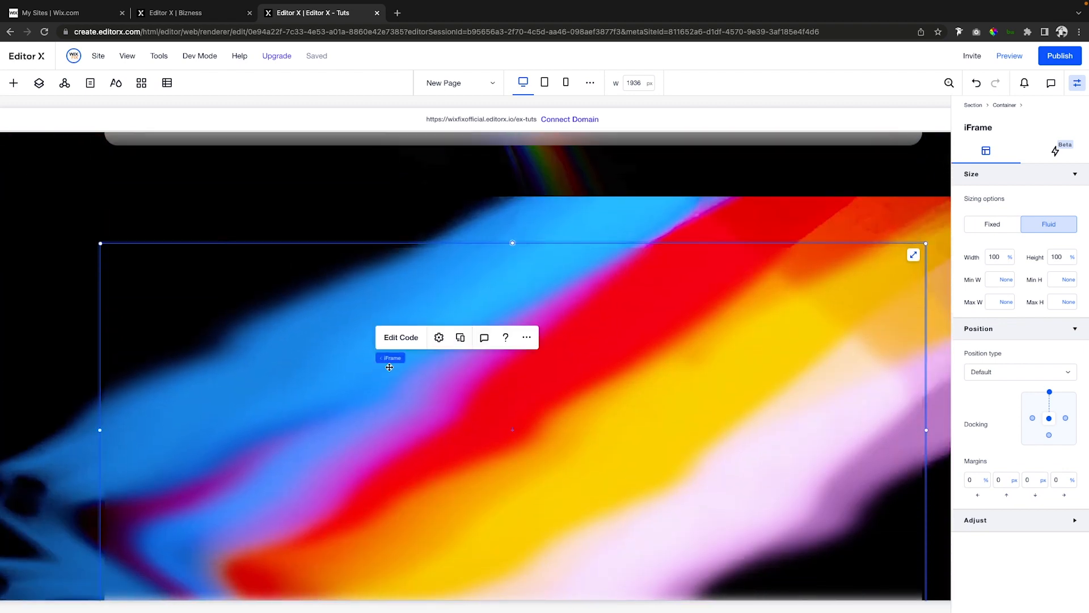
left_click(402, 338)
left_click(161, 482)
type("<head>   <style>     body{       background-color: rgba(0,0,0,0);       backdrop-filter: blur(40px);       transform: scale(1);       border-radius: 24px;       -webkit-backdrop-filter: saturate(100%) blur(10px);       backdrop-filter: saturate(100%) blur(10px);     }   </style> </head>")
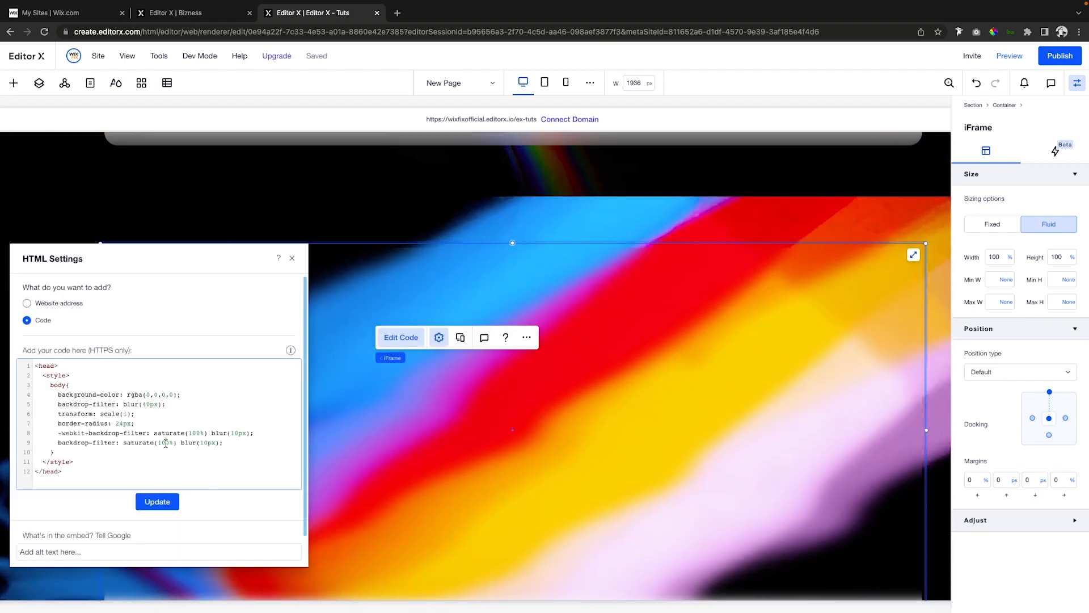
key("BackSpace")
type("8")
type("4")
left_click(156, 502)
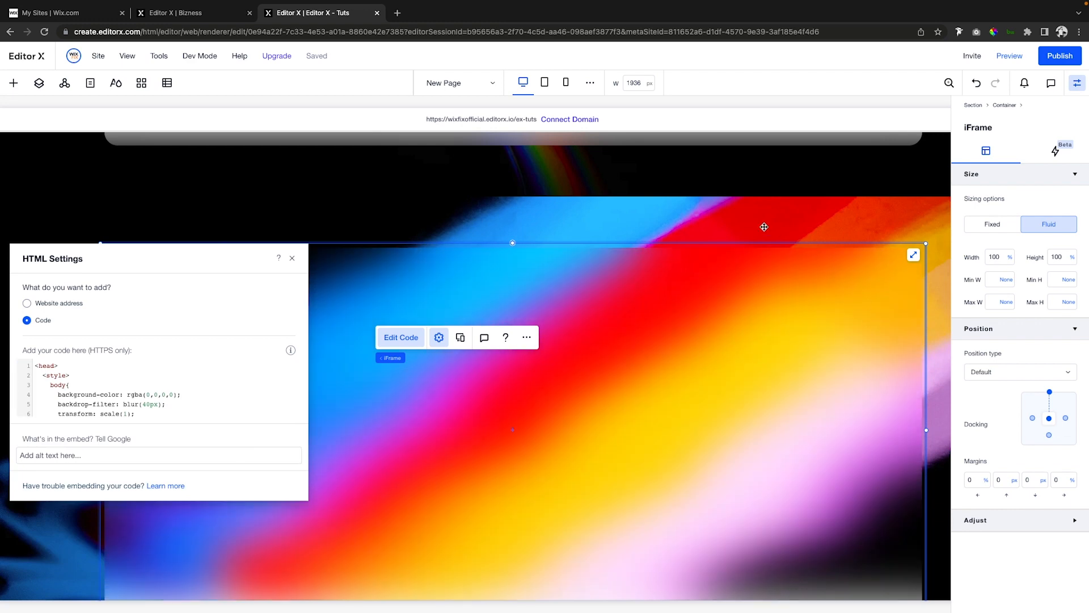
Compare the new section's blurred glass panel with the one in the Glassmorphisum section above
left_click(763, 226)
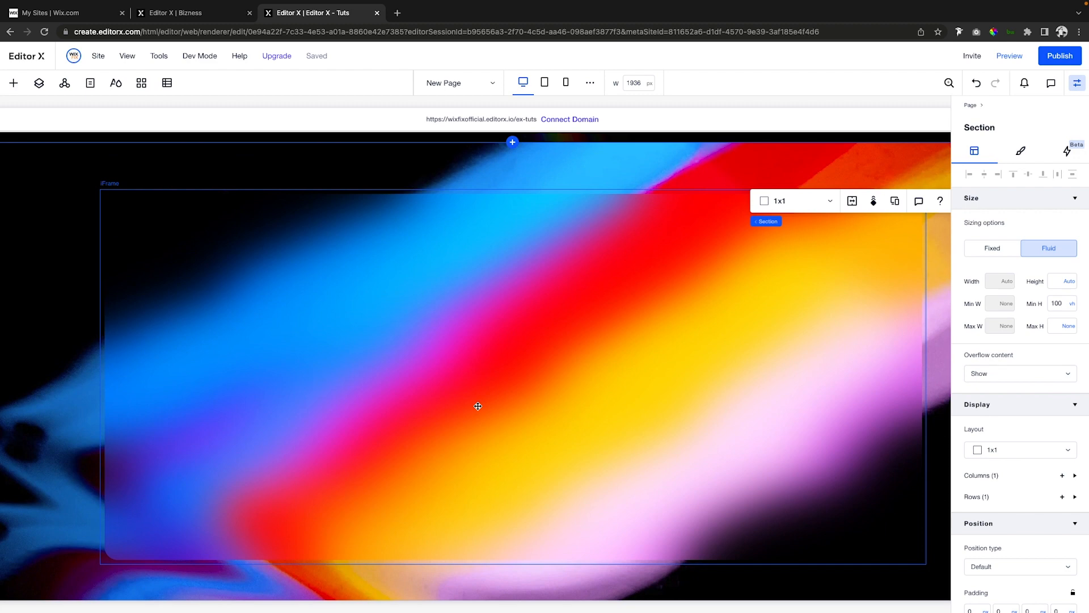
scroll(477, 406, "up", 10)
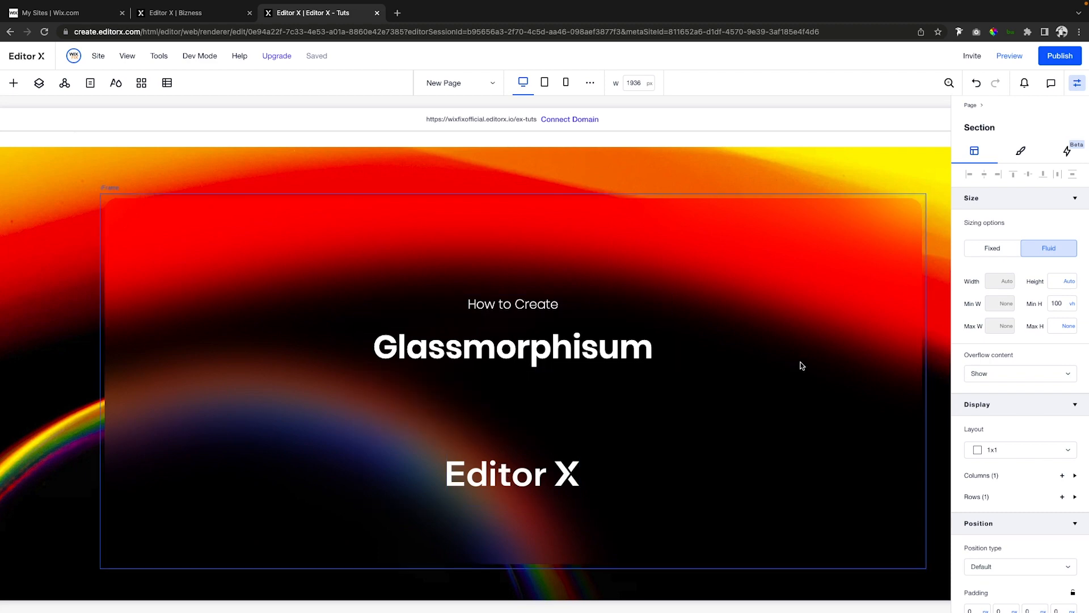
scroll(802, 366, "down", 3)
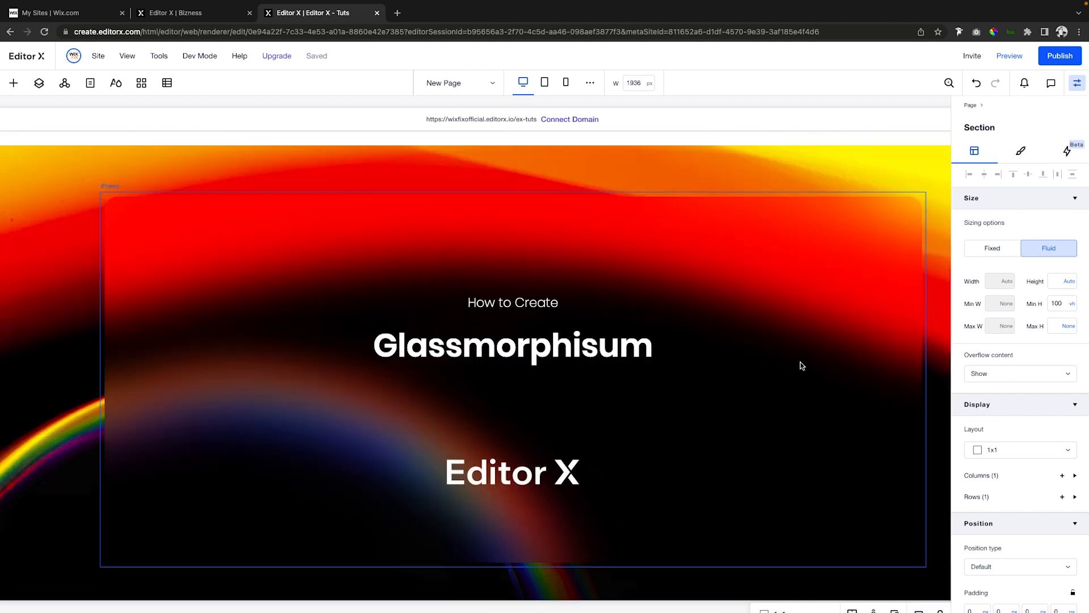
scroll(500, 364, "down", 6)
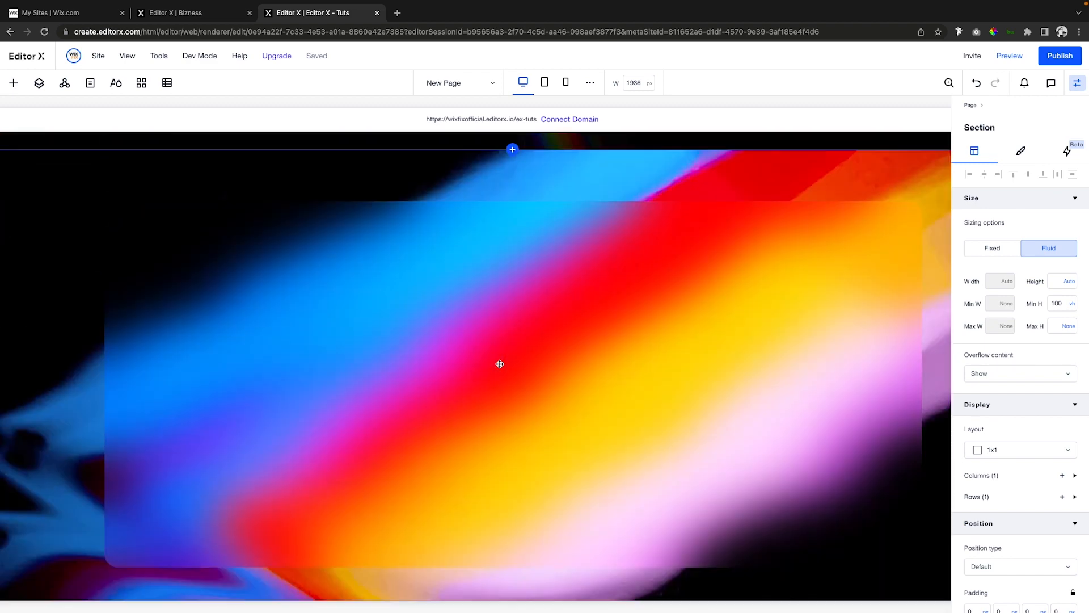